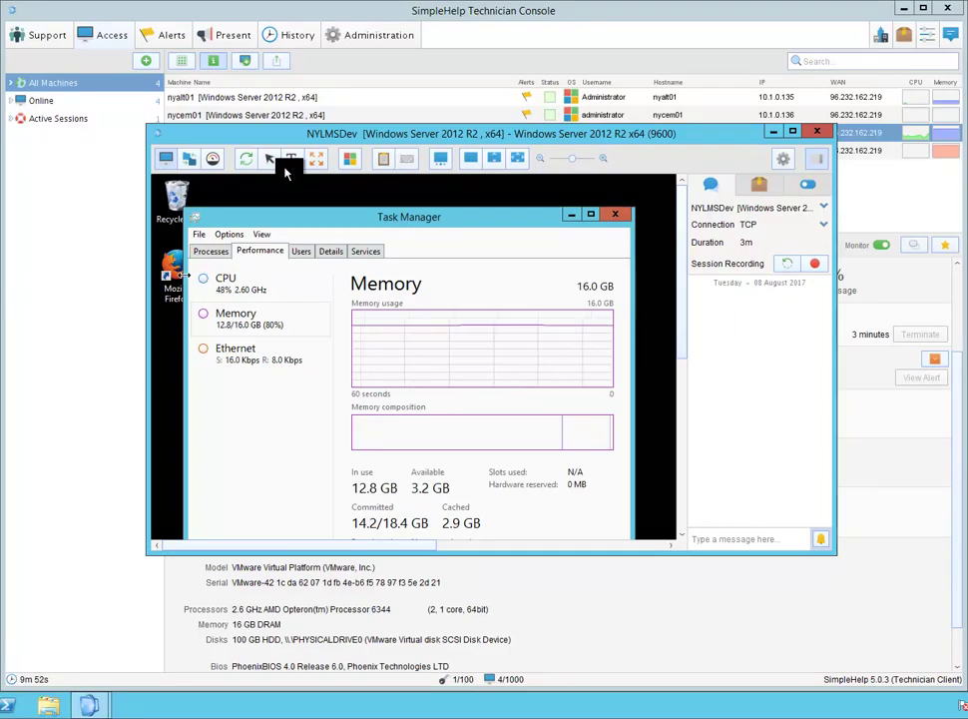
Examine NYLMSDev's monitoring details in the technician console, selecting its active session and the AV Out of Date alert
{"action": "left_click", "coordinate": [140, 257]}
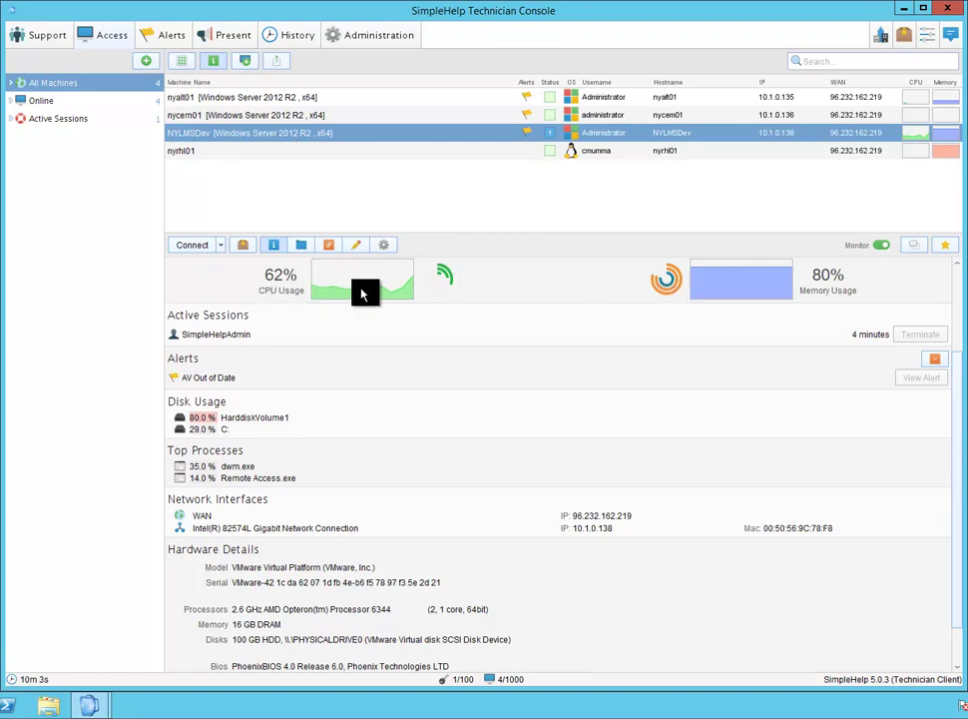
{"action": "left_click", "coordinate": [215, 333]}
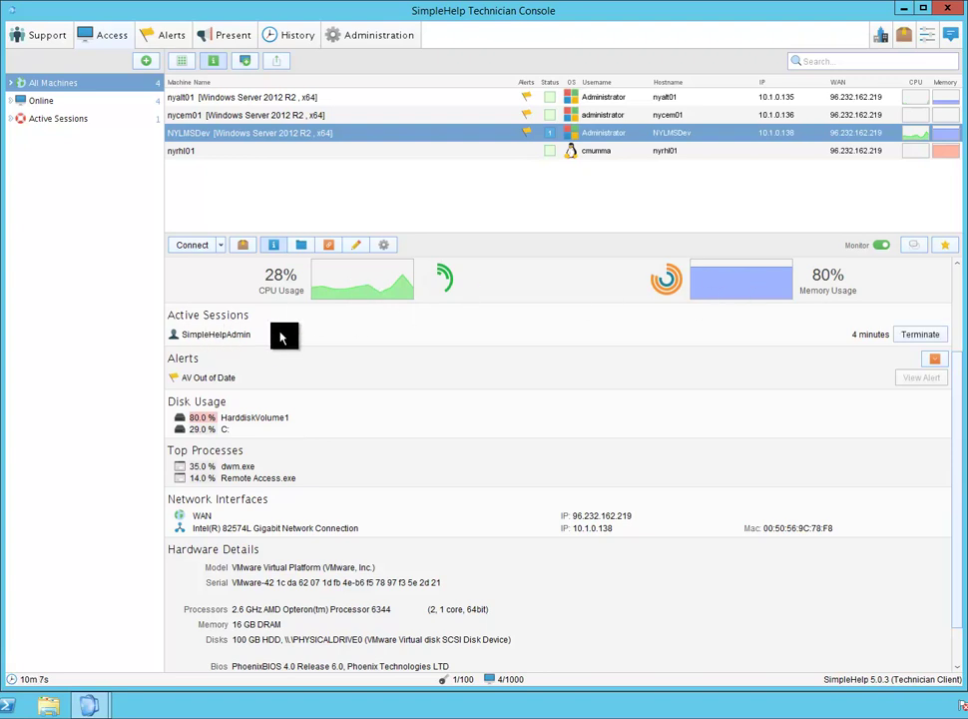
{"action": "left_click", "coordinate": [200, 378]}
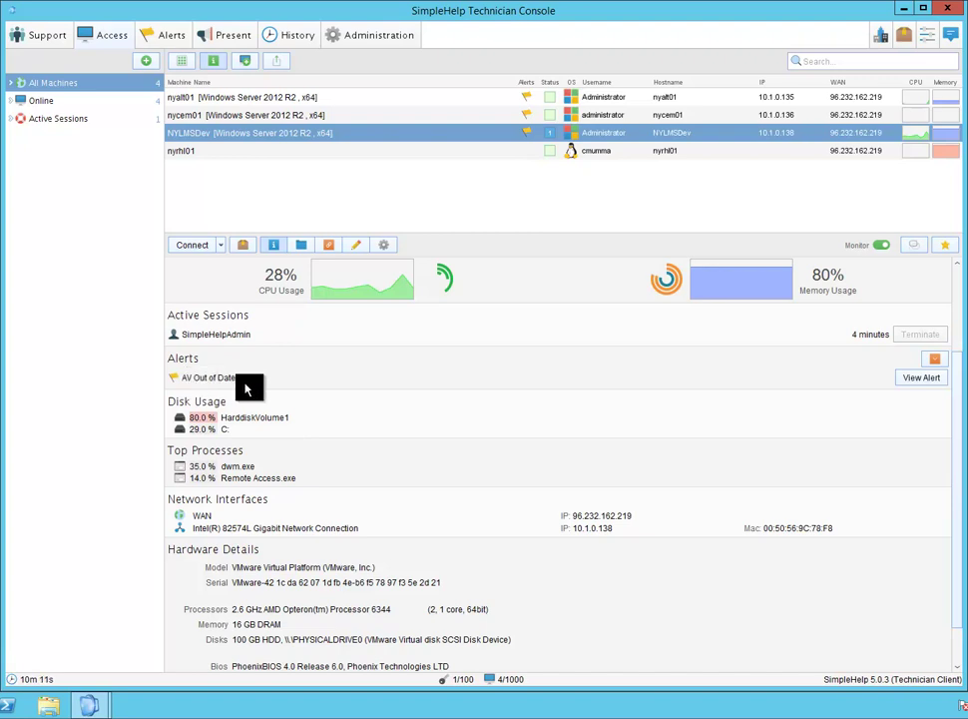
{"action": "left_click", "coordinate": [314, 404]}
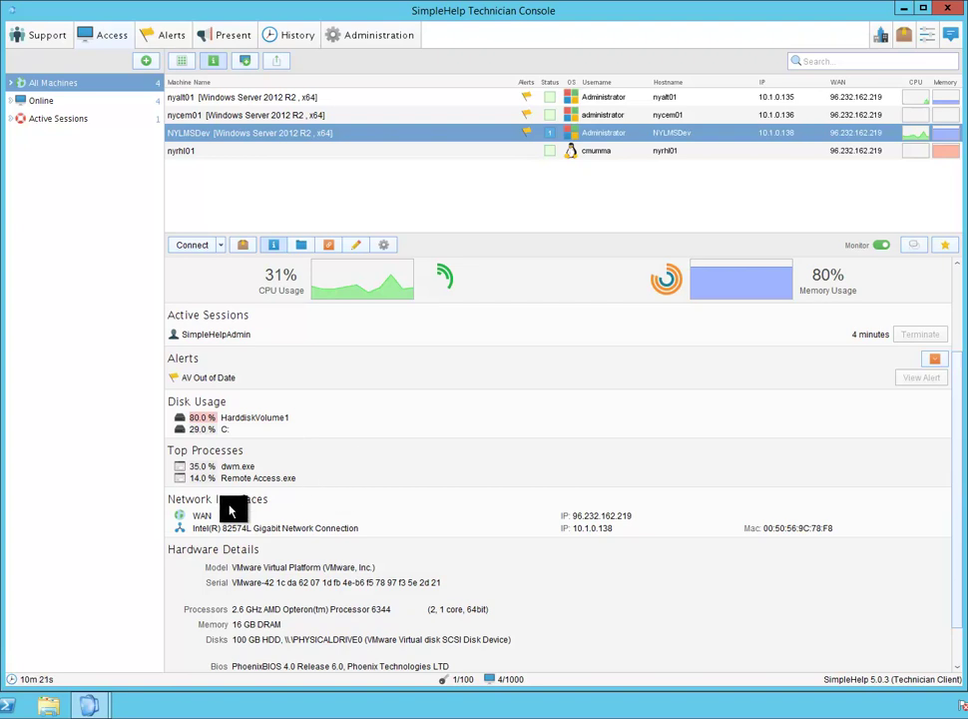
Return to the NYLMSDev remote session and shift the Task Manager window slightly away from the desktop icons
{"action": "mouse_move", "coordinate": [100, 702]}
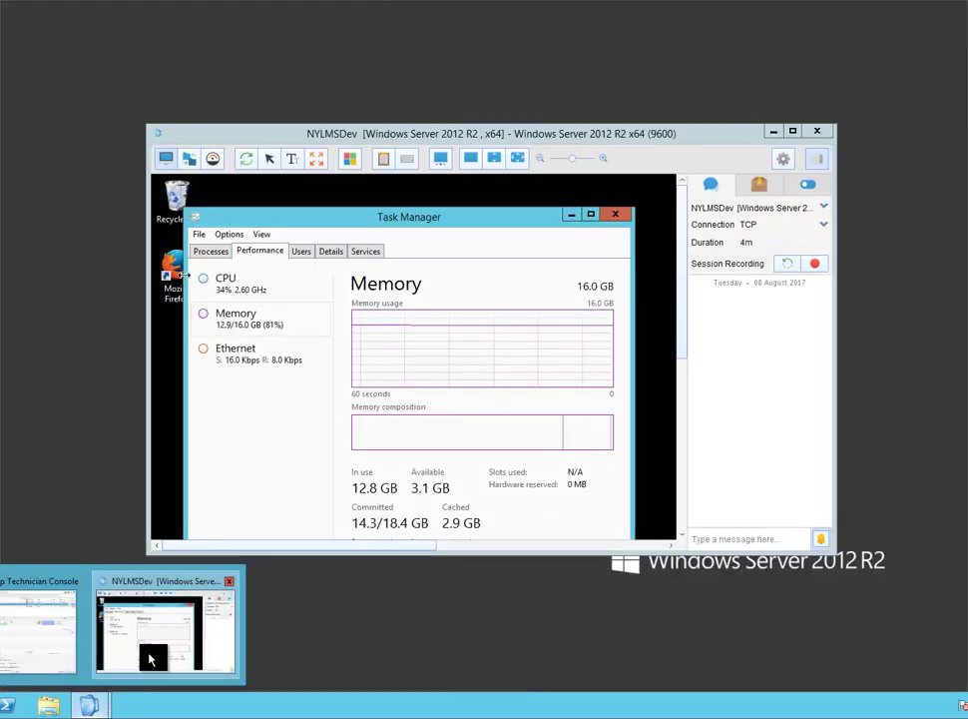
{"action": "left_click", "coordinate": [149, 659]}
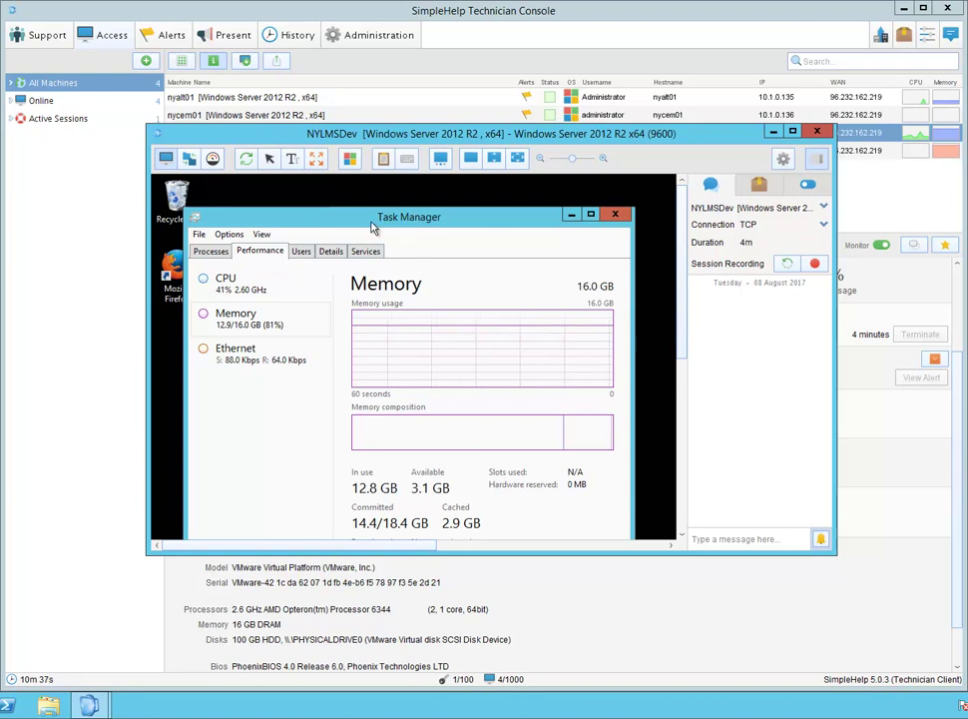
{"action": "left_click_drag", "start_coordinate": [377, 230], "coordinate": [393, 224]}
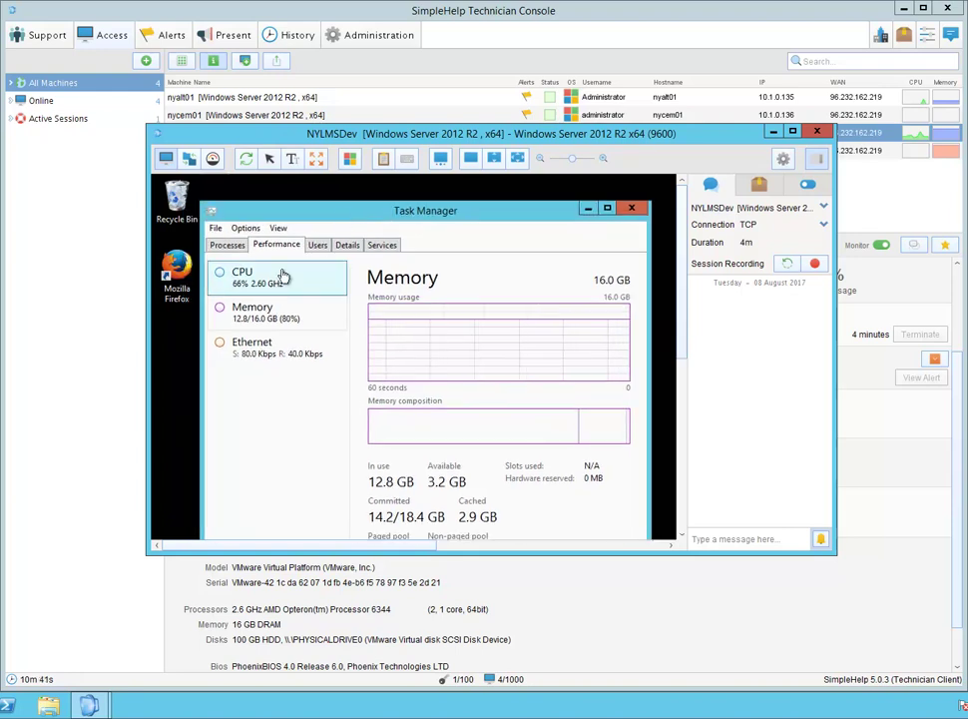
View the session's toolboxes and send the chat message "Hello" to the remote machine
{"action": "left_click", "coordinate": [761, 187]}
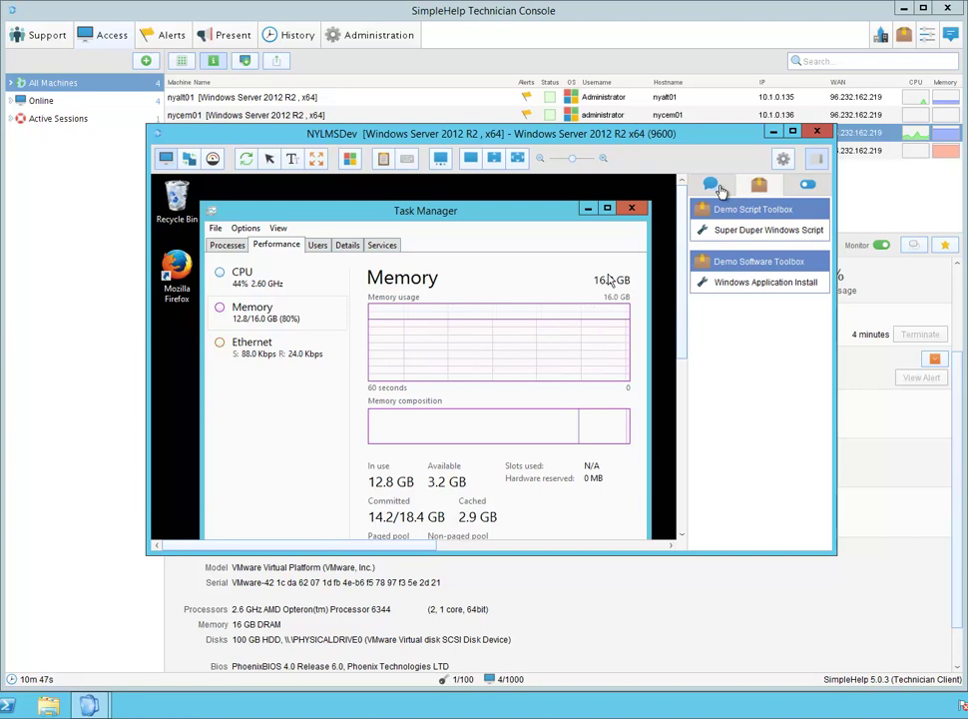
{"action": "left_click", "coordinate": [719, 188]}
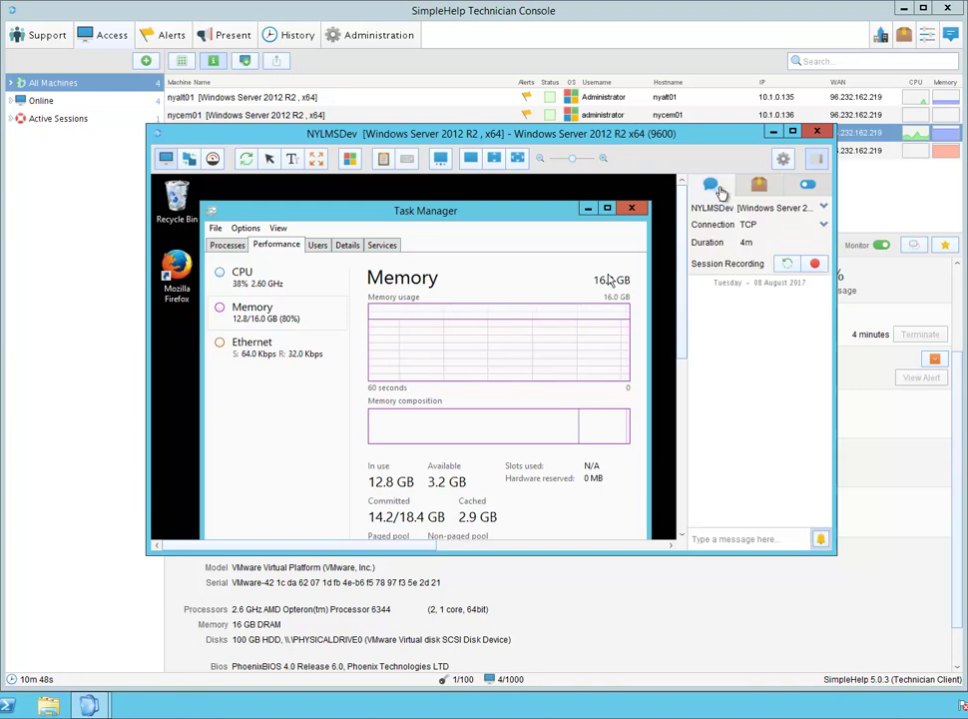
{"action": "left_click", "coordinate": [785, 539]}
{"action": "type", "text": "Hello"}
{"action": "key", "text": "Return"}
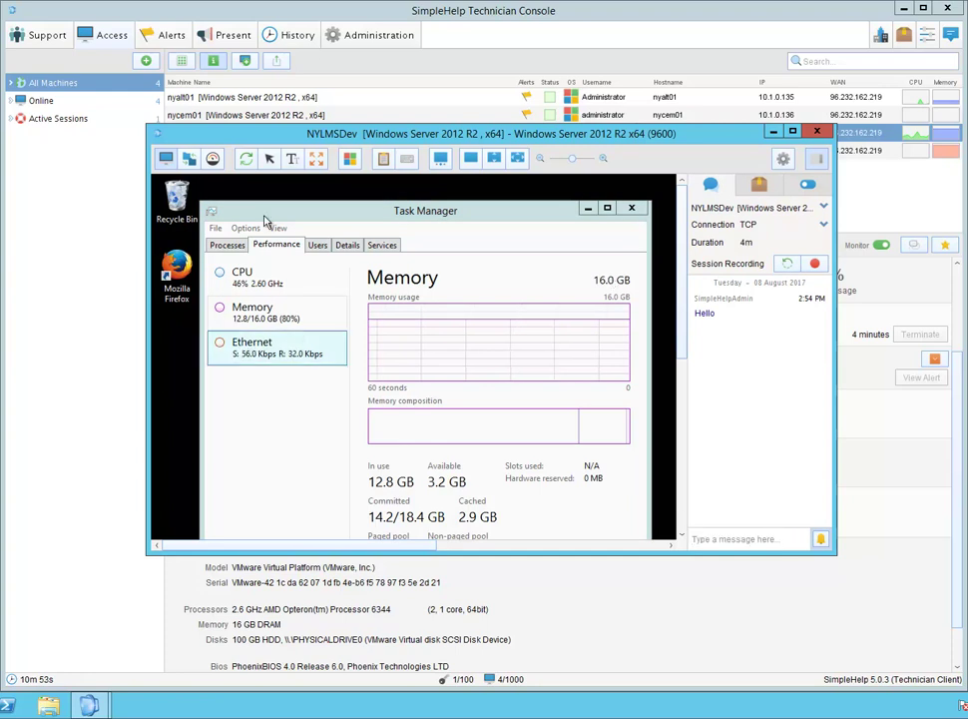
Review the remote machine's file transfer view and its diagnostics, covering usage stats, running processes and OS Info
{"action": "left_click", "coordinate": [188, 160]}
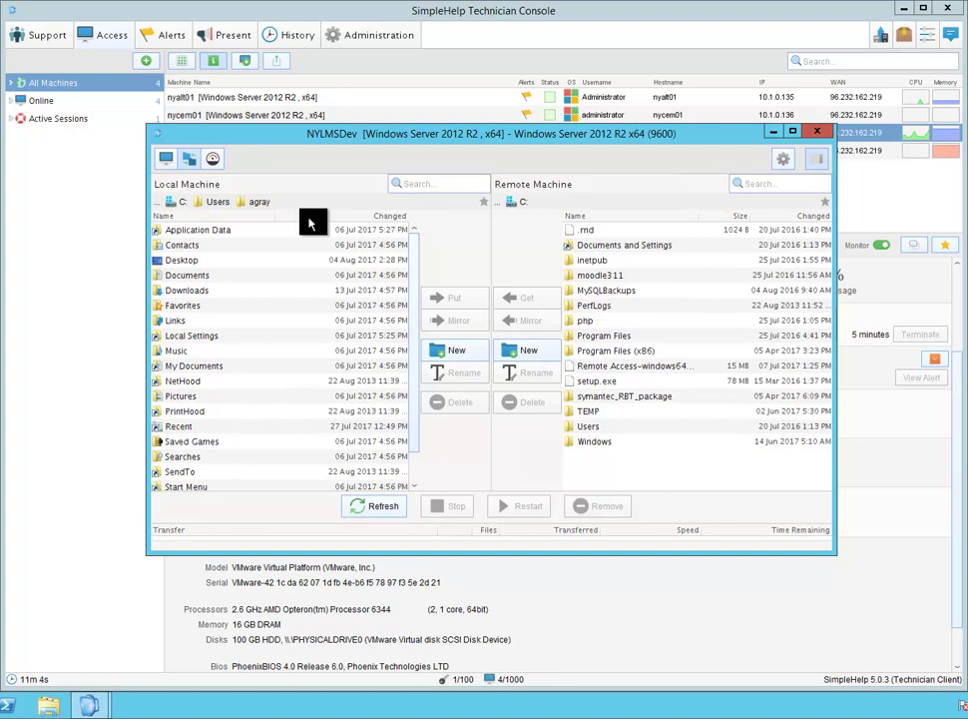
{"action": "left_click", "coordinate": [217, 162]}
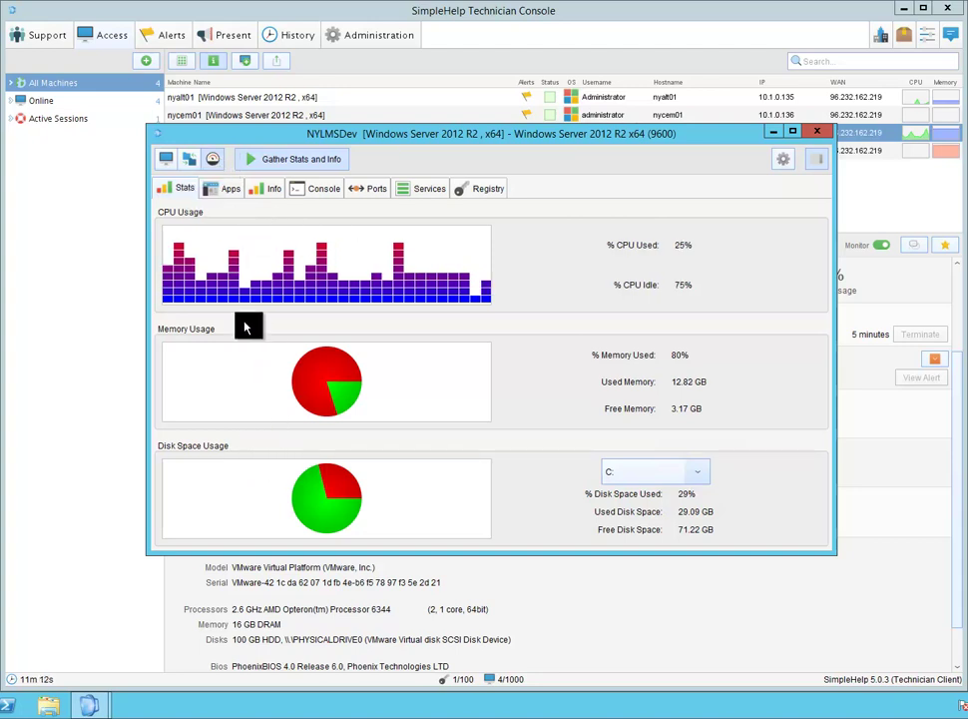
{"action": "left_click", "coordinate": [230, 189]}
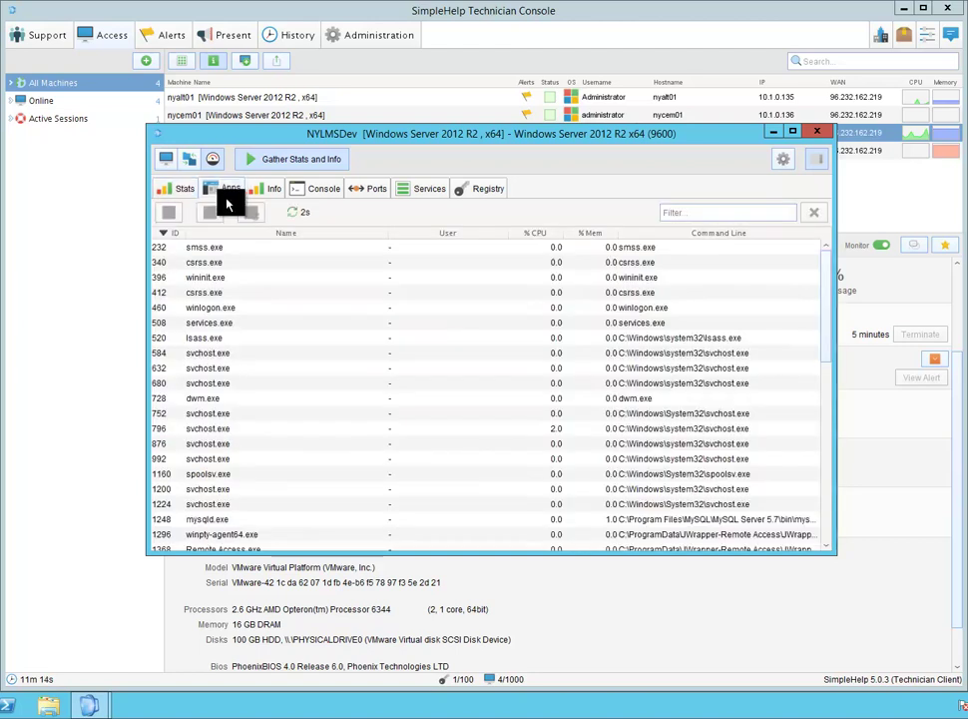
{"action": "left_click", "coordinate": [210, 306]}
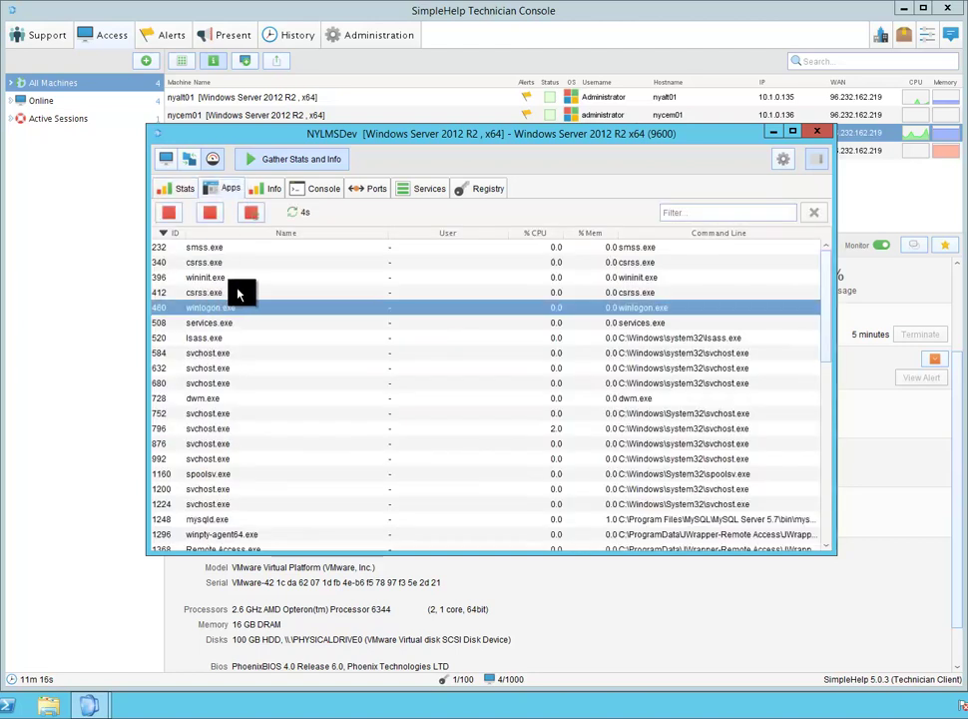
{"action": "left_click", "coordinate": [265, 191]}
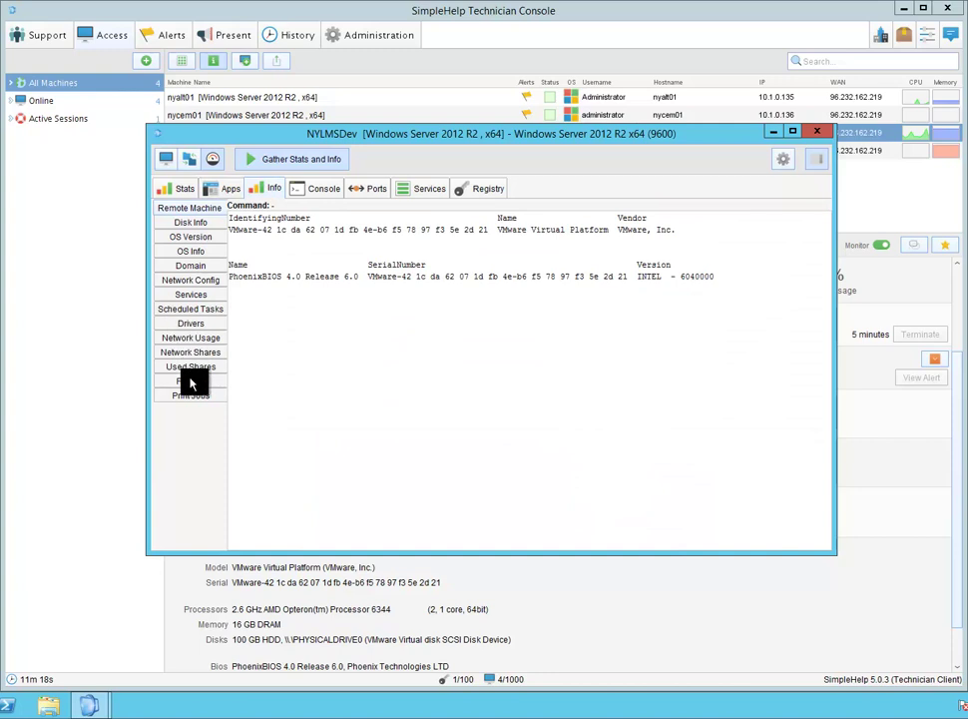
{"action": "left_click", "coordinate": [198, 252]}
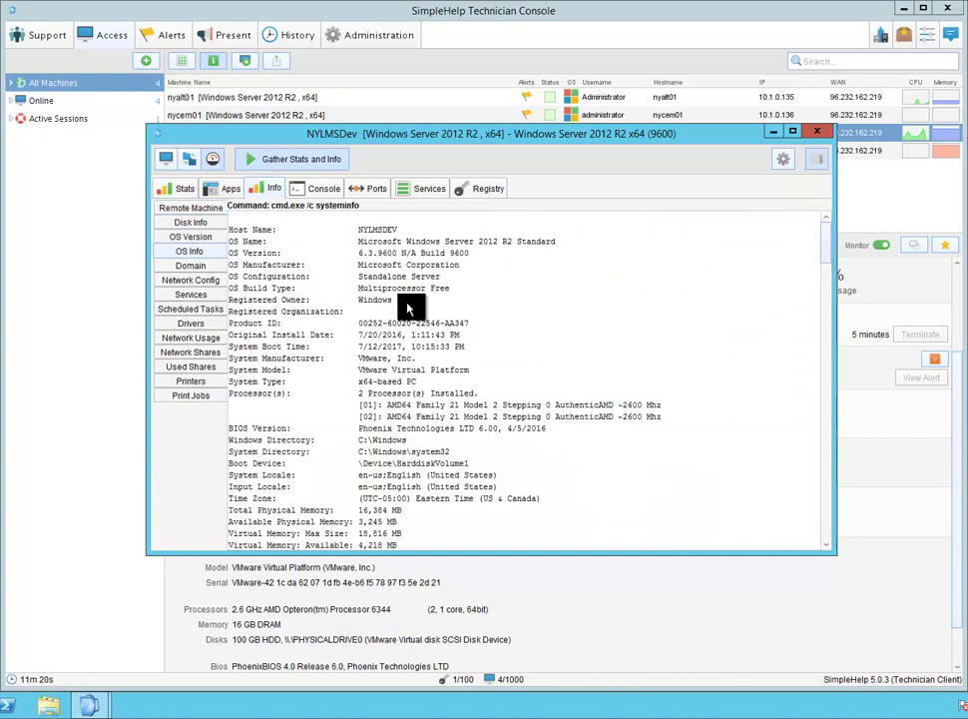
Run dir in the remote machine's console and view the TCP port redirection settings
{"action": "left_click", "coordinate": [324, 192]}
{"action": "type", "text": "dir"}
{"action": "key", "text": "Return"}
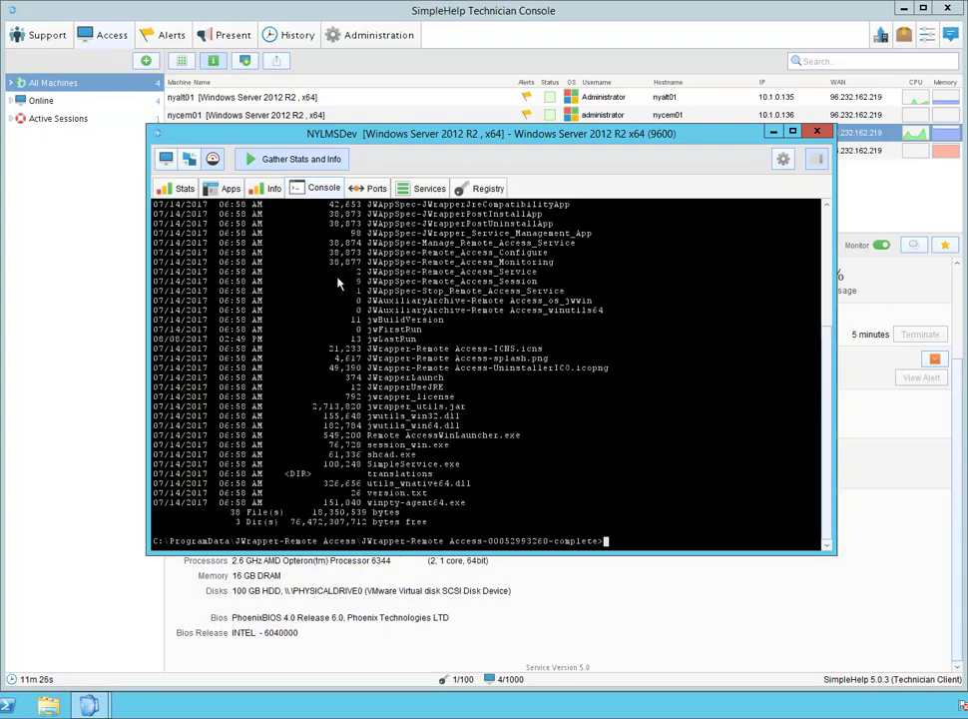
{"action": "left_click", "coordinate": [375, 193]}
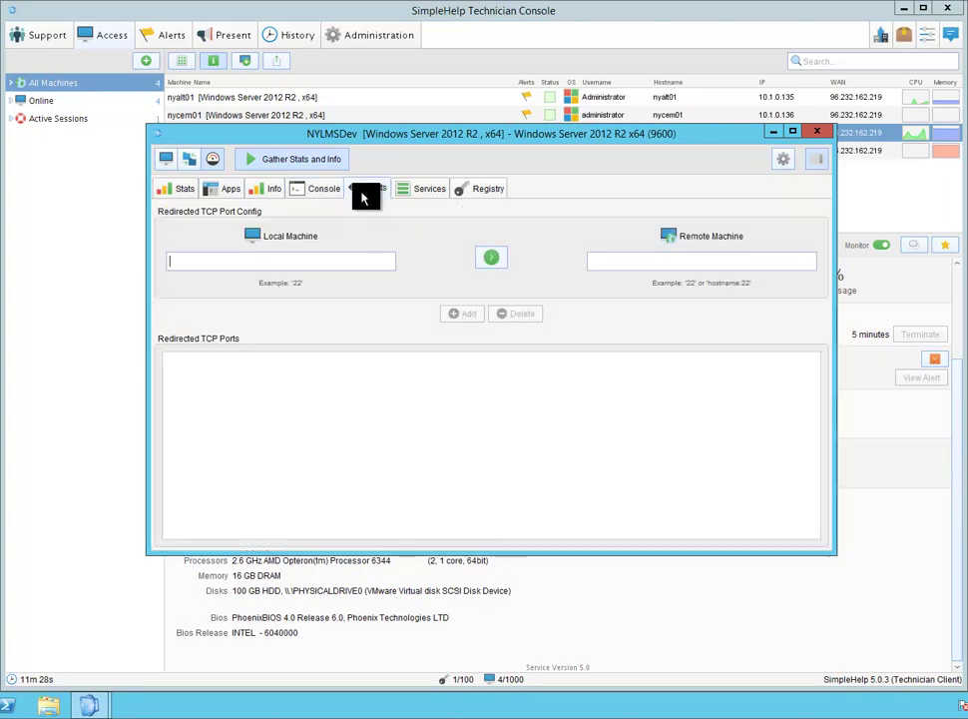
{"action": "left_click", "coordinate": [282, 259]}
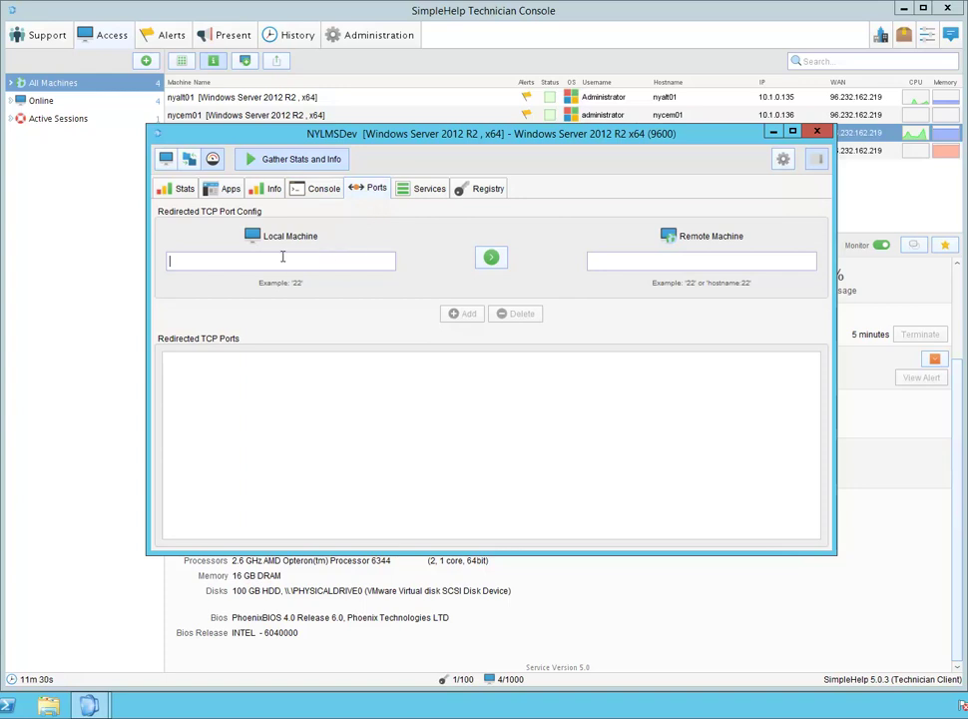
View the startup mode setting for the remote Application Experience service and cancel without applying a change
{"action": "left_click", "coordinate": [424, 190]}
{"action": "left_click", "coordinate": [194, 293]}
{"action": "left_click", "coordinate": [334, 212]}
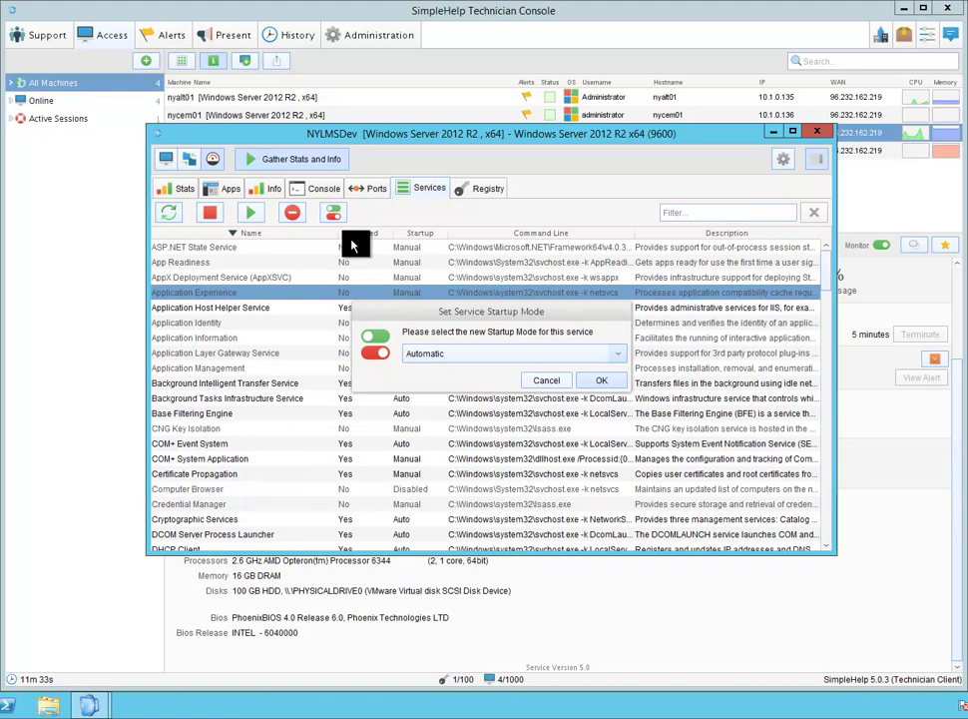
{"action": "left_click", "coordinate": [444, 353]}
{"action": "left_click", "coordinate": [447, 353]}
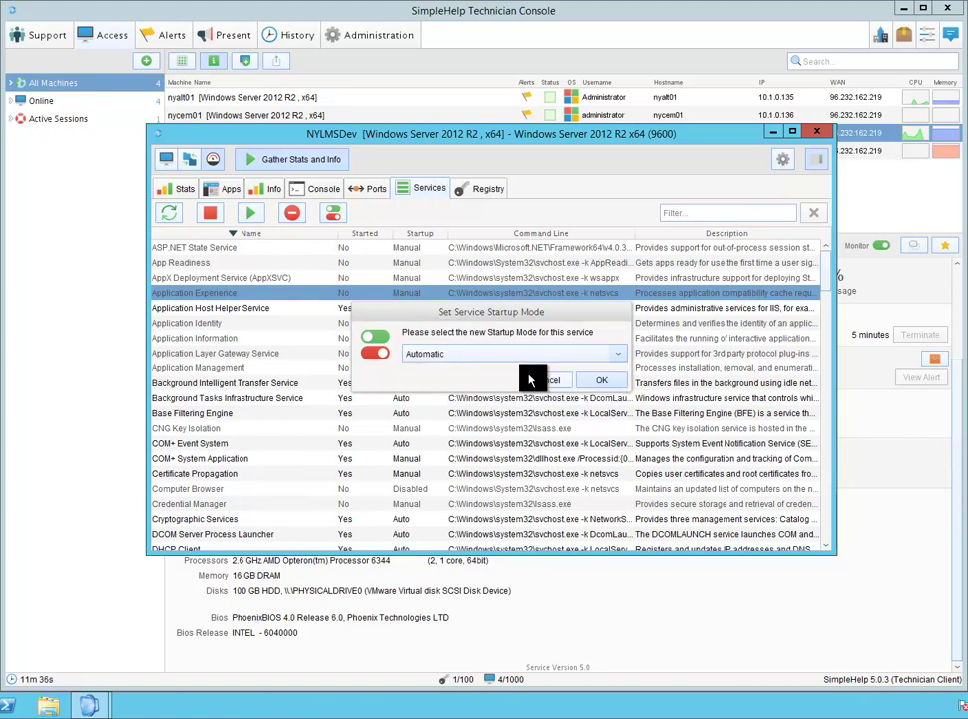
{"action": "left_click", "coordinate": [539, 381]}
{"action": "left_click", "coordinate": [338, 210]}
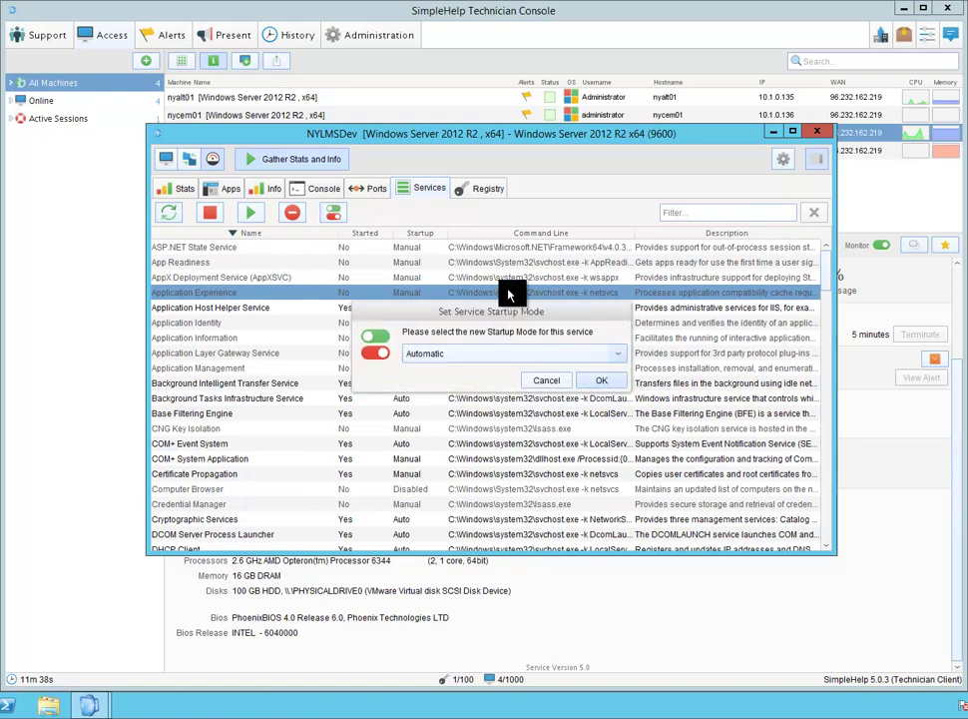
{"action": "left_click", "coordinate": [550, 383]}
Inspect the On value under HKEY_CURRENT_USER\Control Panel\Accessibility\Blind Access and the blank new-value form in the remote registry, and return to the remote desktop view
{"action": "left_click", "coordinate": [467, 189]}
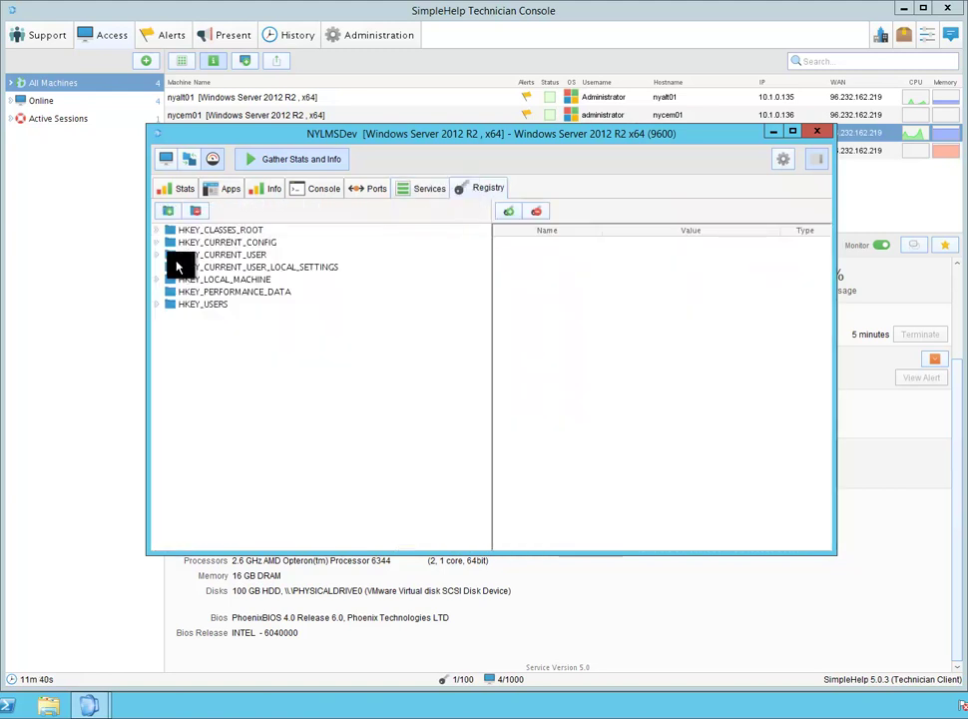
{"action": "left_click", "coordinate": [162, 257]}
{"action": "left_click", "coordinate": [171, 269]}
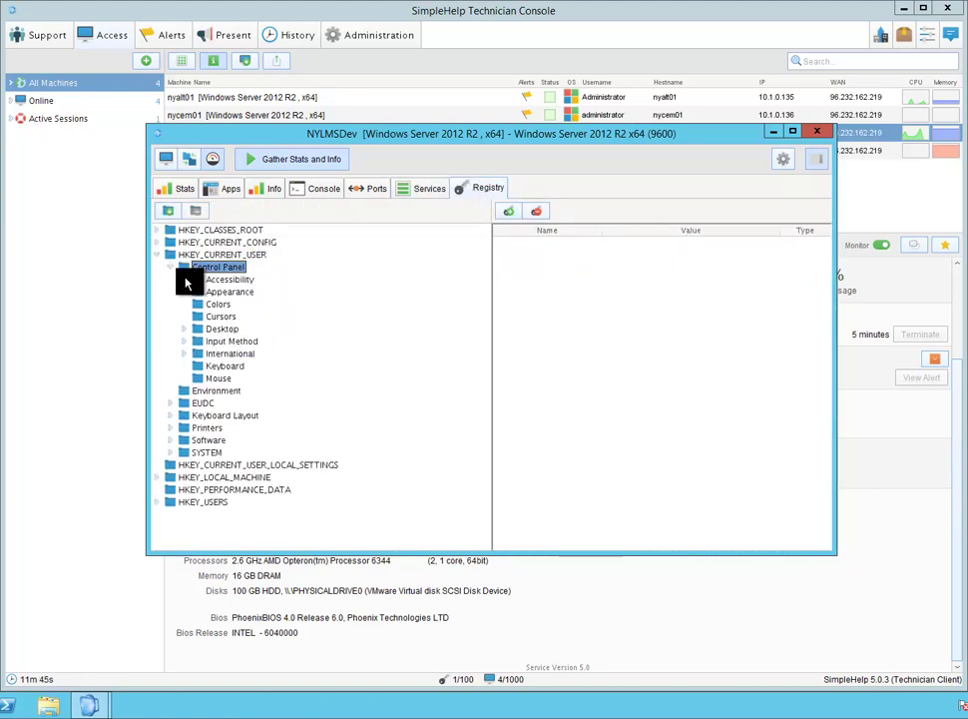
{"action": "left_click", "coordinate": [184, 280]}
{"action": "left_click", "coordinate": [249, 291]}
{"action": "double_click", "coordinate": [497, 244]}
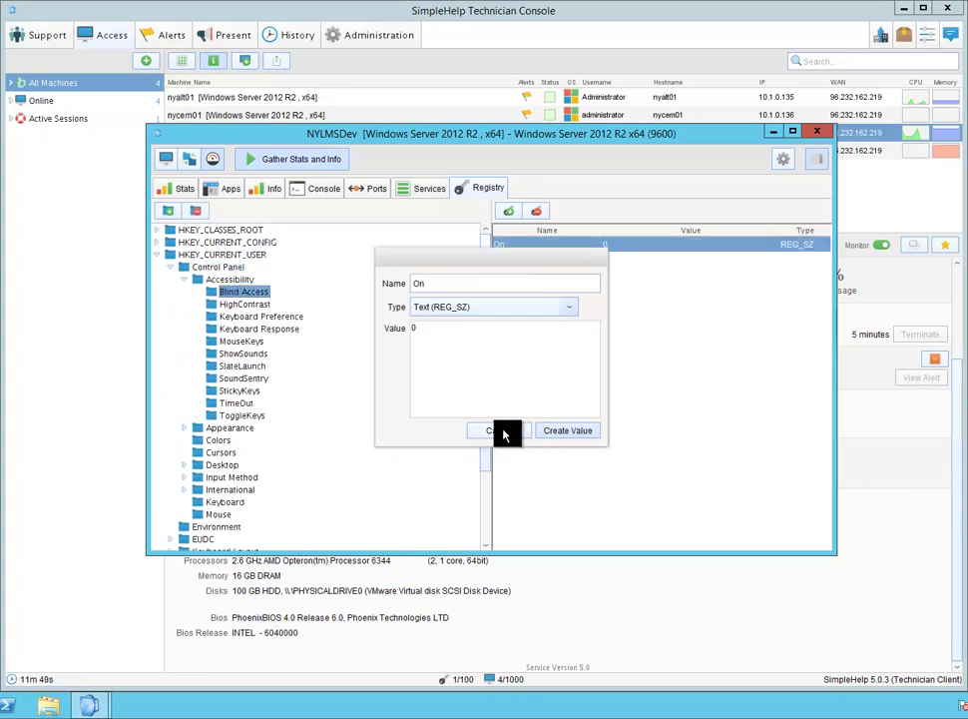
{"action": "left_click", "coordinate": [502, 431]}
{"action": "left_click", "coordinate": [509, 211]}
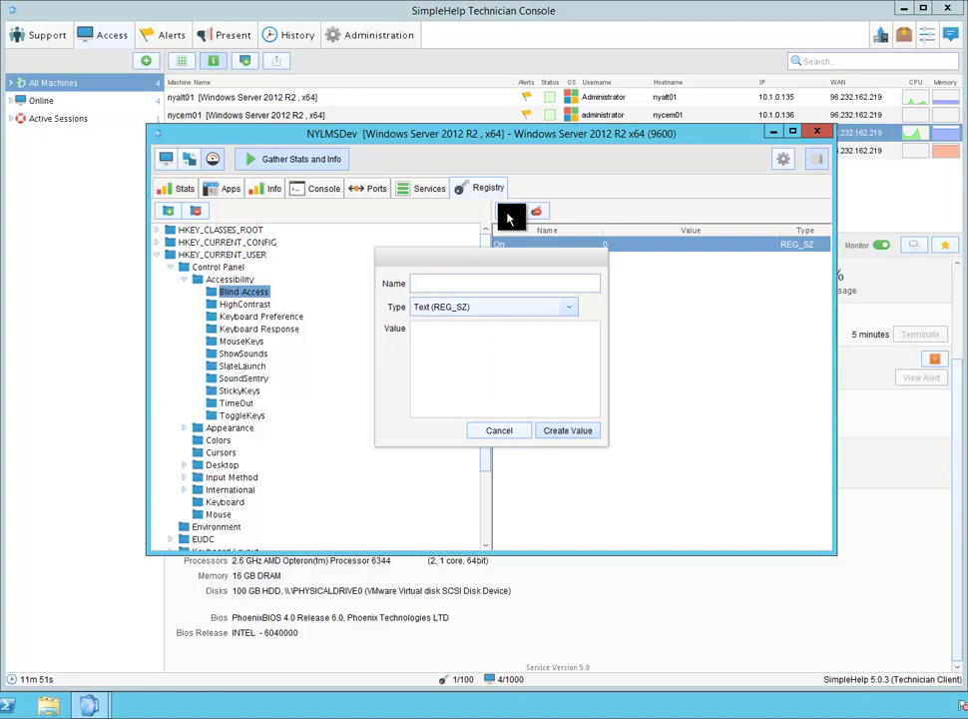
{"action": "left_click", "coordinate": [497, 430]}
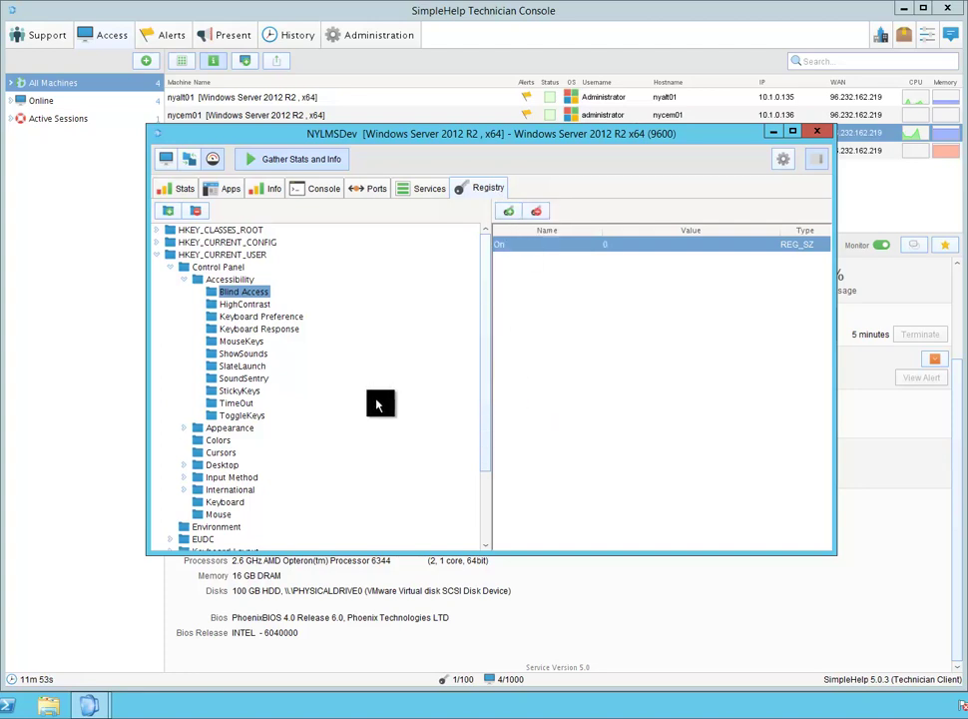
{"action": "left_click", "coordinate": [168, 163]}
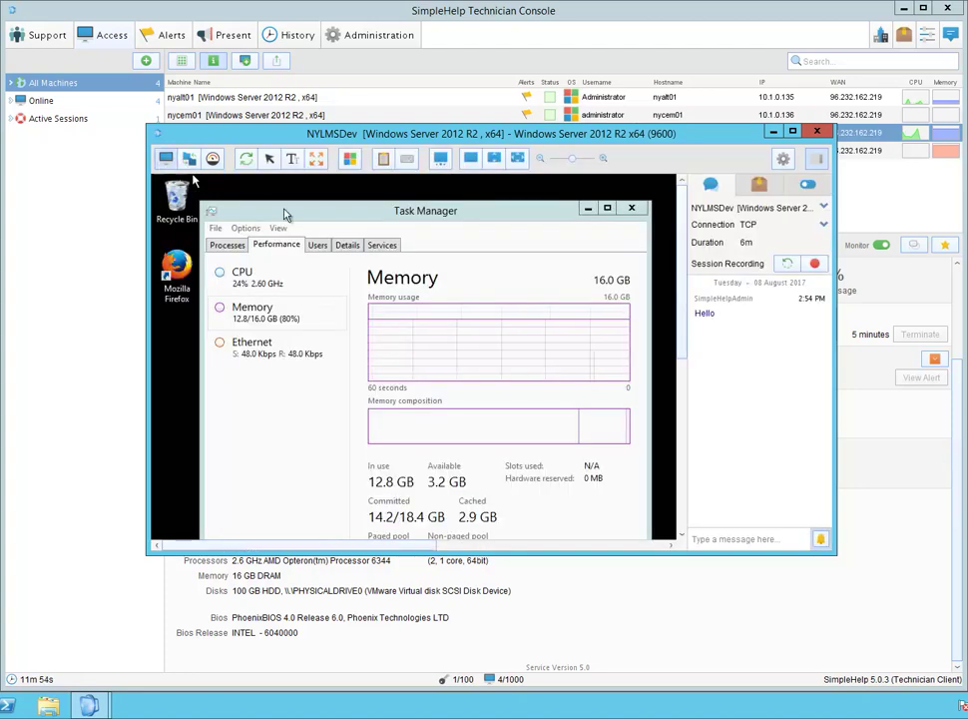